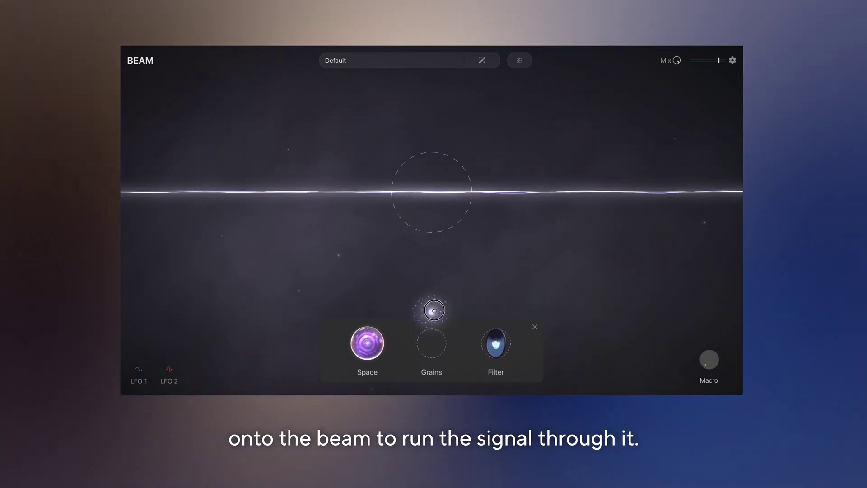
# Place a Grains node on the beam with a Space node right after it.
pyautogui.moveTo(428, 221); pyautogui.dragTo(432, 192)
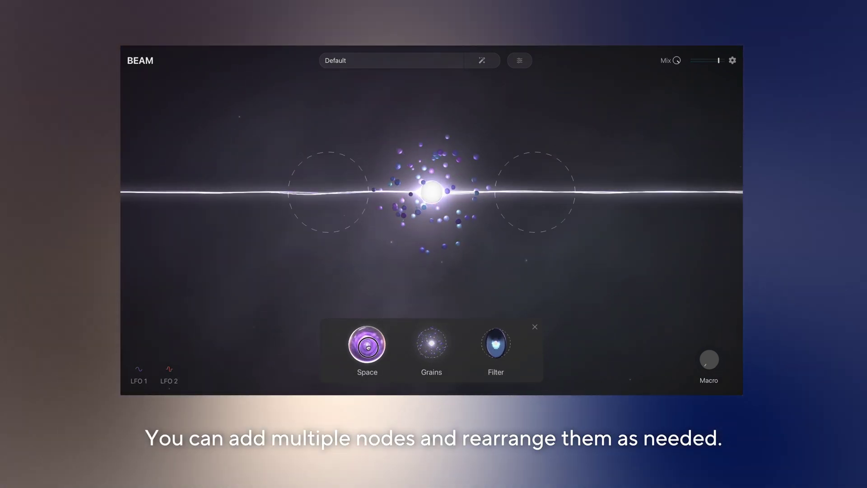
pyautogui.moveTo(531, 213); pyautogui.dragTo(534, 193)
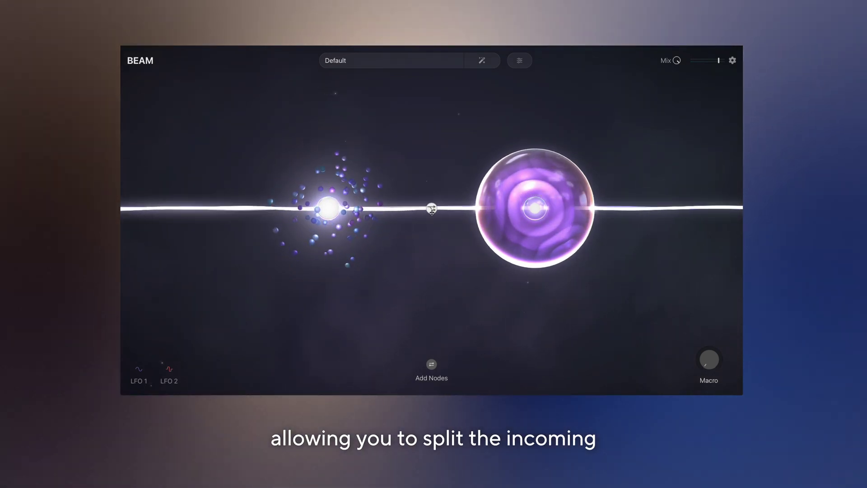
# Split the signal into a second parallel path and nest another path inside the upper branch.
pyautogui.moveTo(431, 209); pyautogui.dragTo(594, 283)
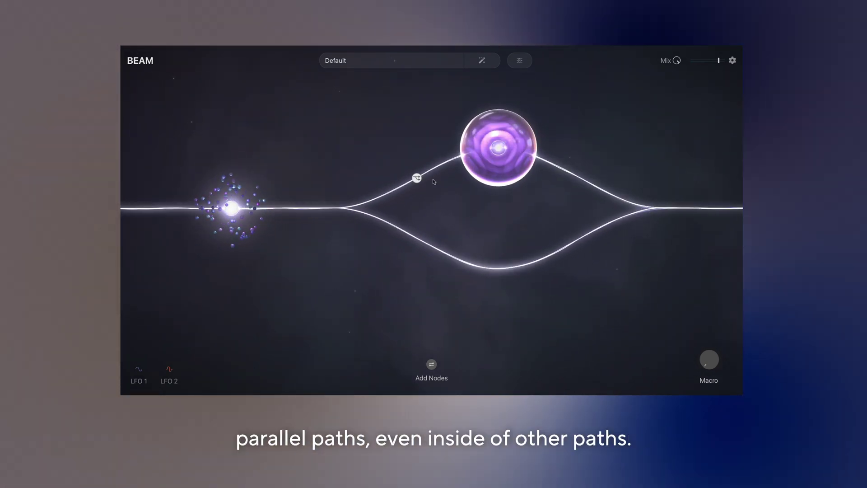
pyautogui.moveTo(416, 178); pyautogui.dragTo(577, 179)
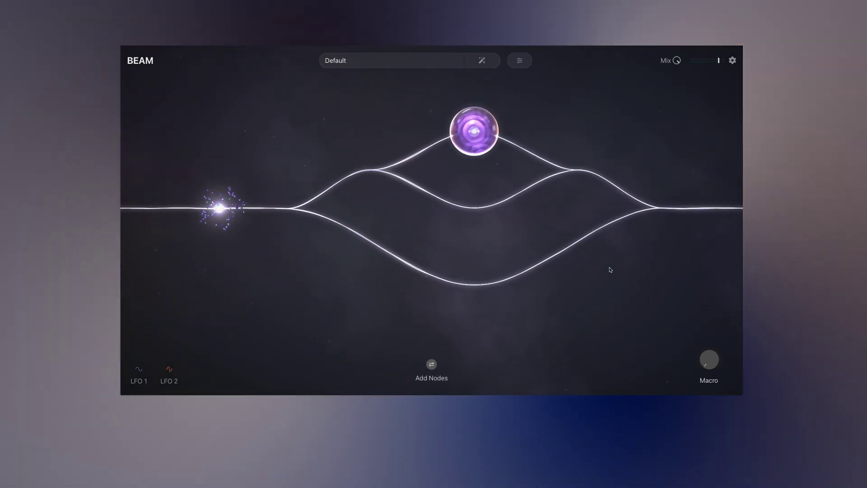
pyautogui.click(509, 198)
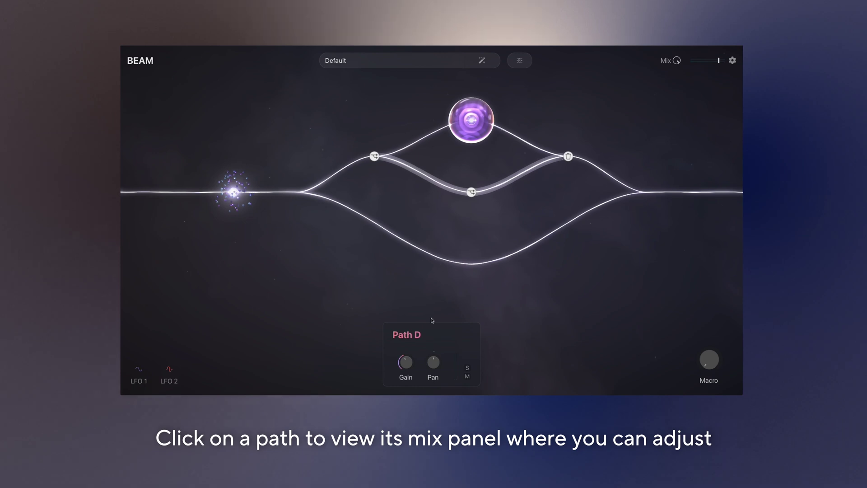
# Delete the nested inner path and select the global signal path.
pyautogui.moveTo(407, 360)
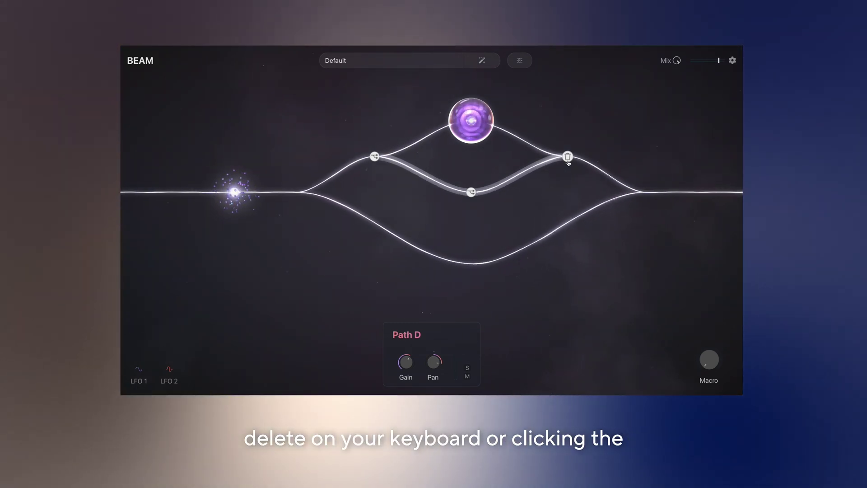
pyautogui.click(568, 157)
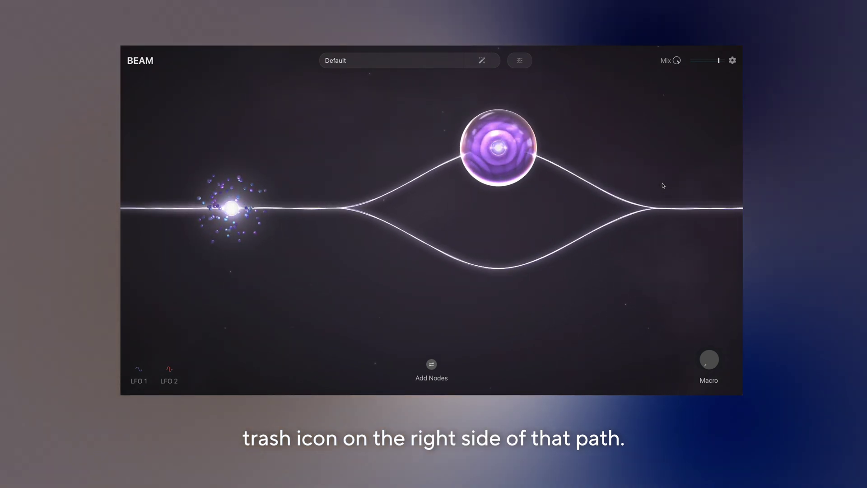
pyautogui.click(675, 208)
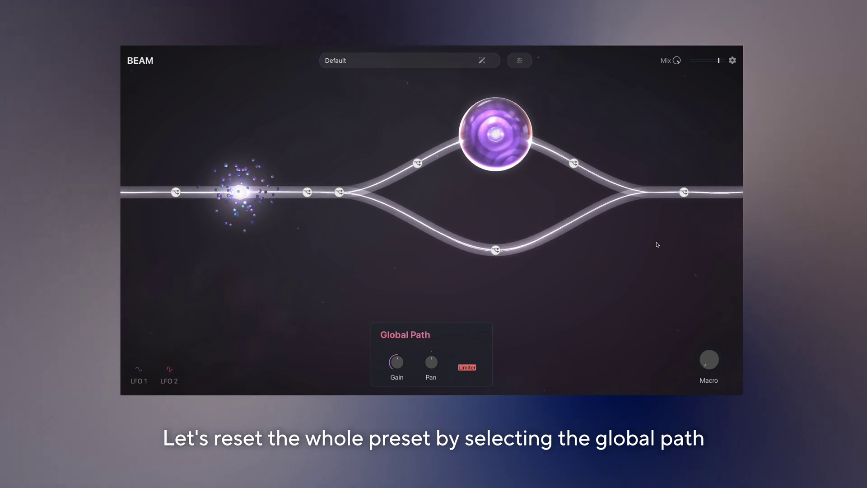
# Clear every node and path from the preset with Delete on the Global Path.
pyautogui.press('Delete')
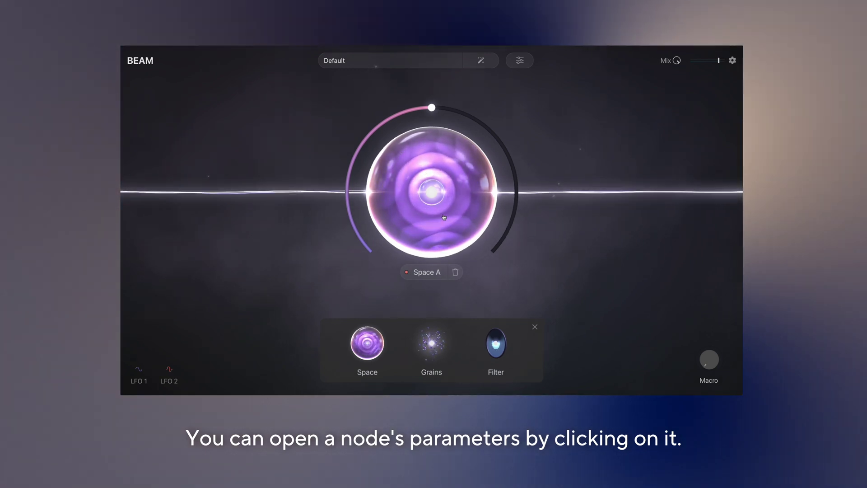
# Open Space A's parameters, lower its Stretch and adjust the pre-delay.
pyautogui.click(367, 343)
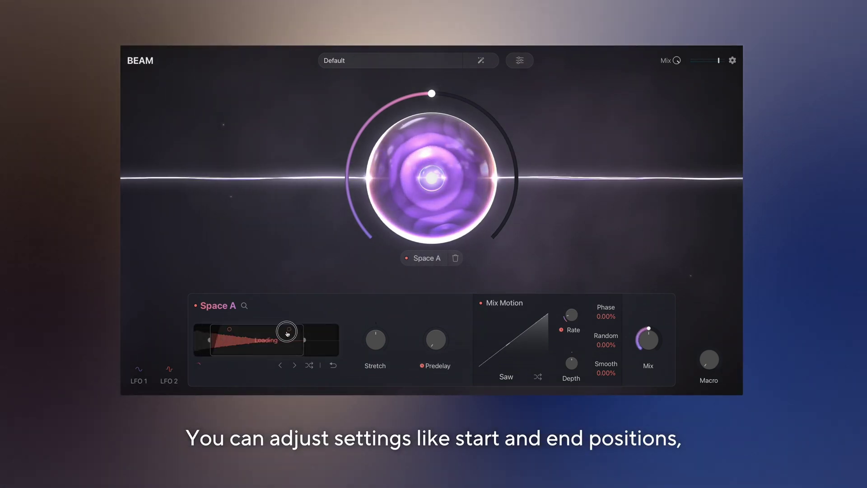
pyautogui.moveTo(385, 352); pyautogui.dragTo(381, 357)
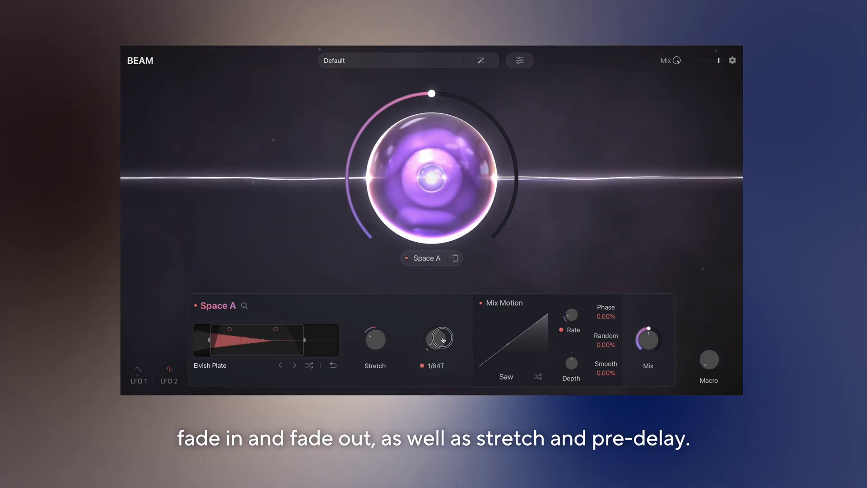
pyautogui.click(440, 357)
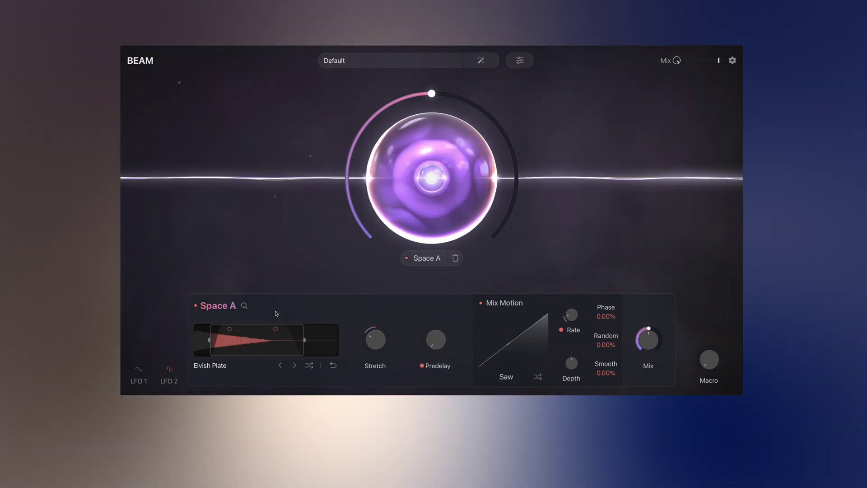
# Load the Heavenly Musings impulse from the Lunacy folder, then drop in the vocal sample as the impulse.
pyautogui.click(245, 306)
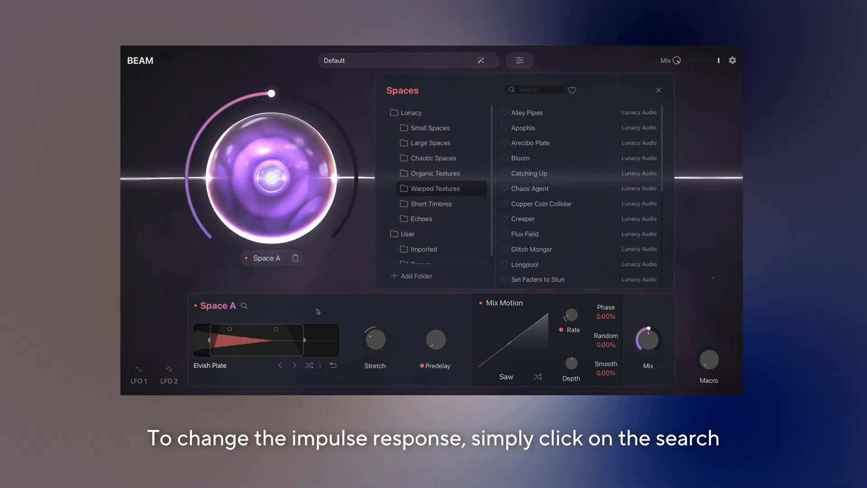
pyautogui.click(422, 116)
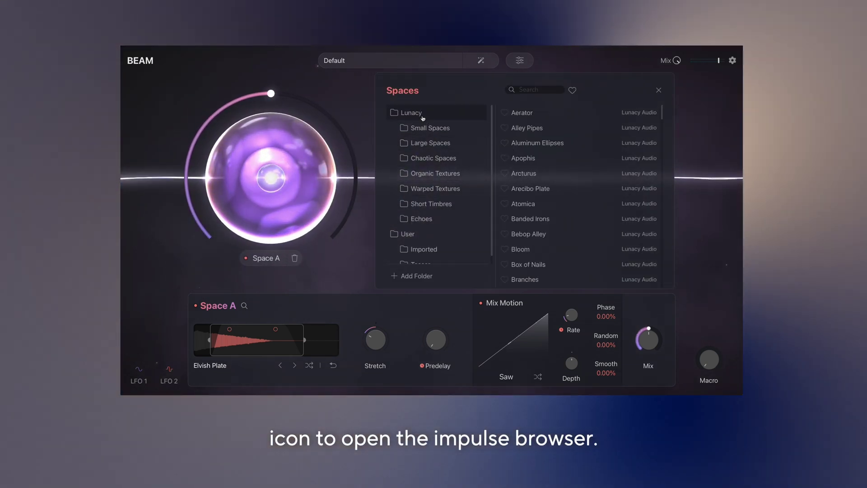
pyautogui.scroll(-10, 596, 190)
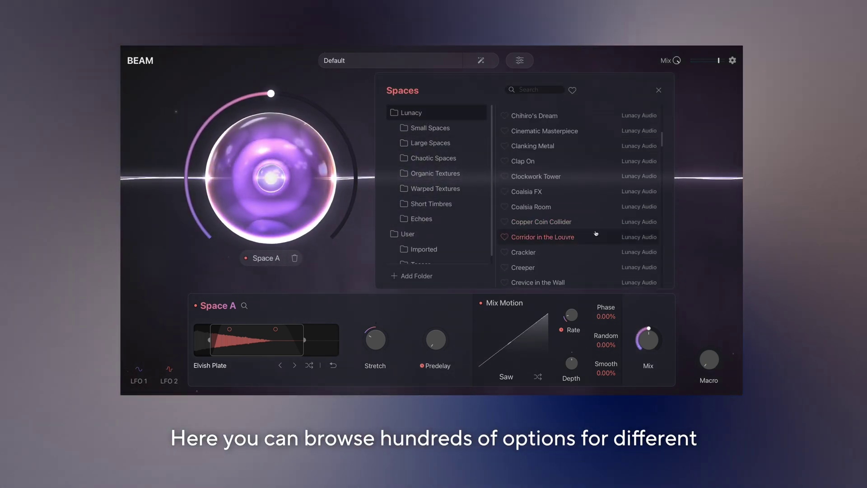
pyautogui.scroll(-6, 594, 239)
pyautogui.scroll(-5, 587, 149)
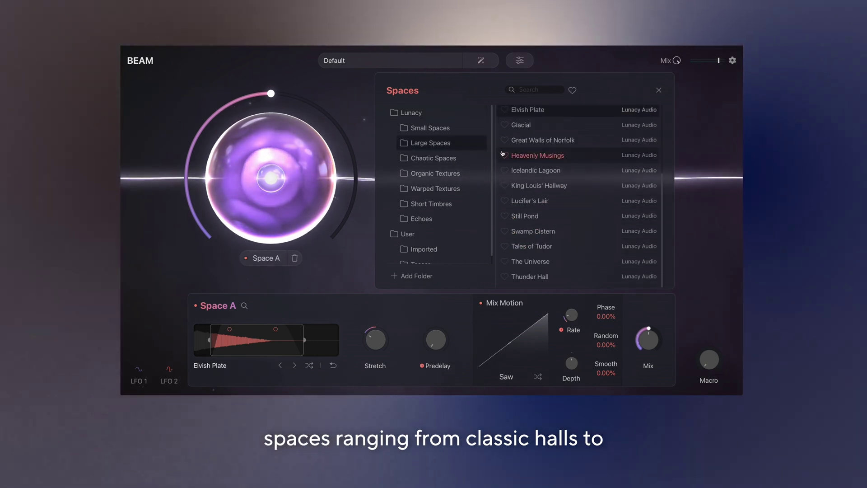
pyautogui.click(519, 154)
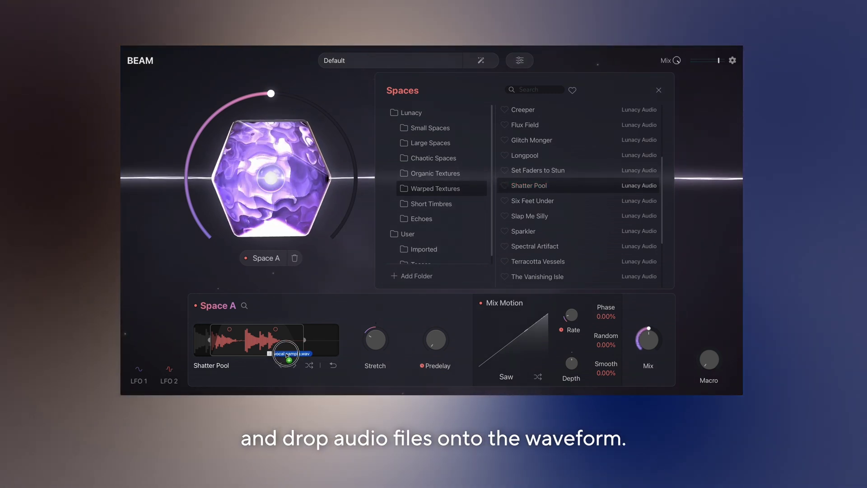
pyautogui.moveTo(287, 354); pyautogui.dragTo(278, 346)
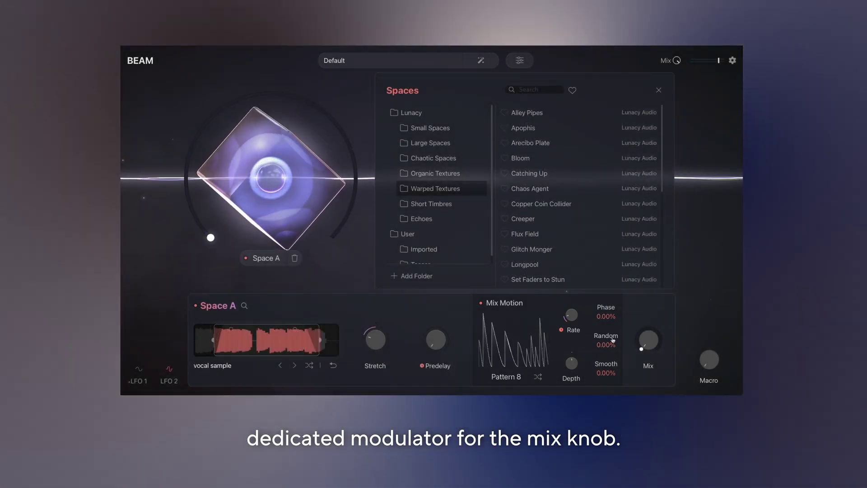
# Raise the Mix Motion depth on Space A's mix to 58.7 %.
pyautogui.moveTo(571, 363); pyautogui.dragTo(572, 350)
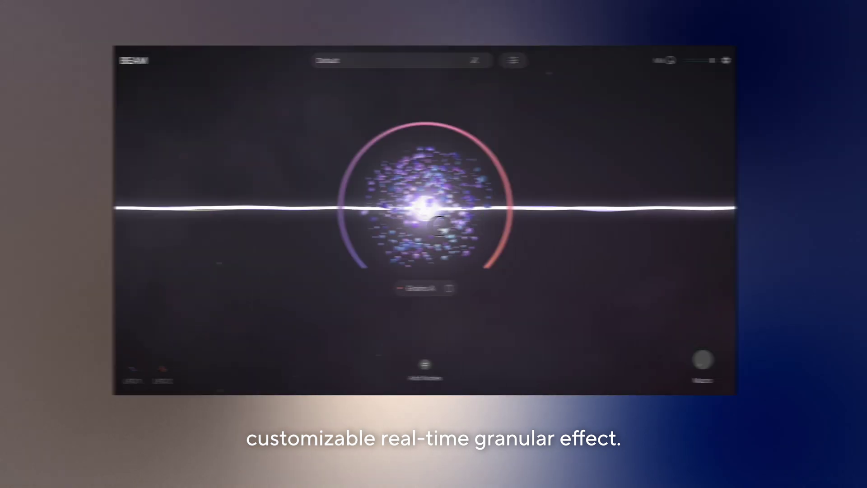
# Open Grains A's settings and raise the grain pitch to +14.
pyautogui.click(440, 224)
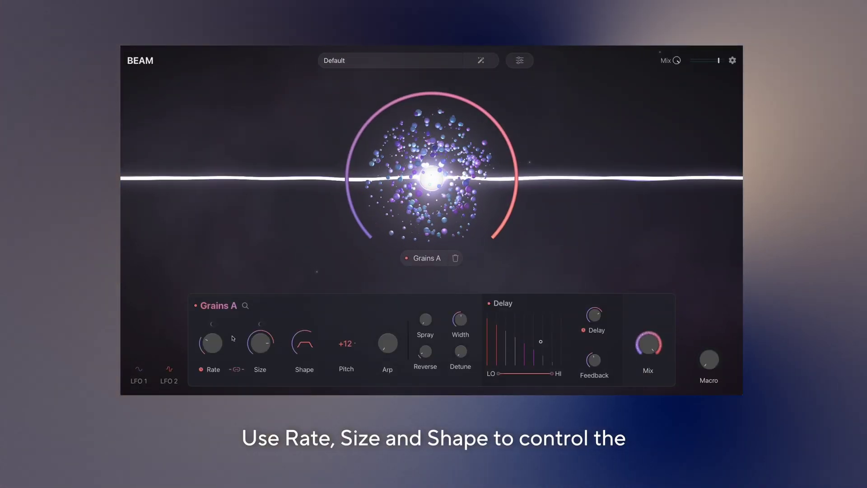
pyautogui.moveTo(217, 348)
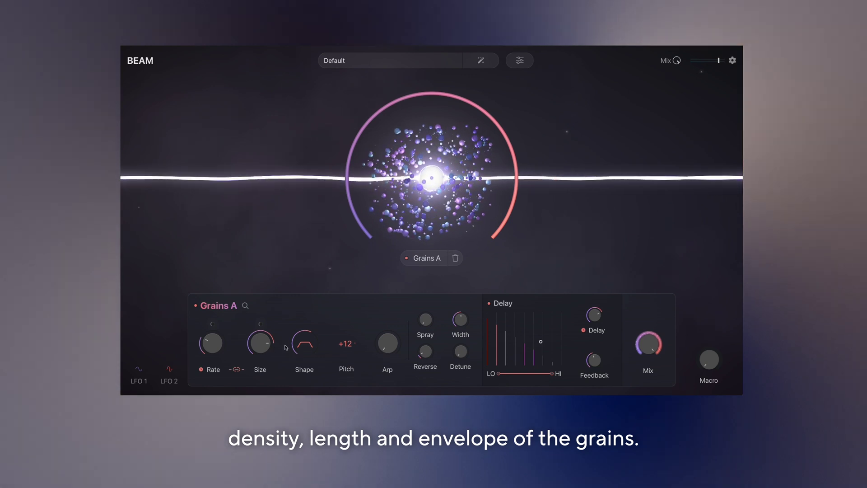
pyautogui.moveTo(308, 346)
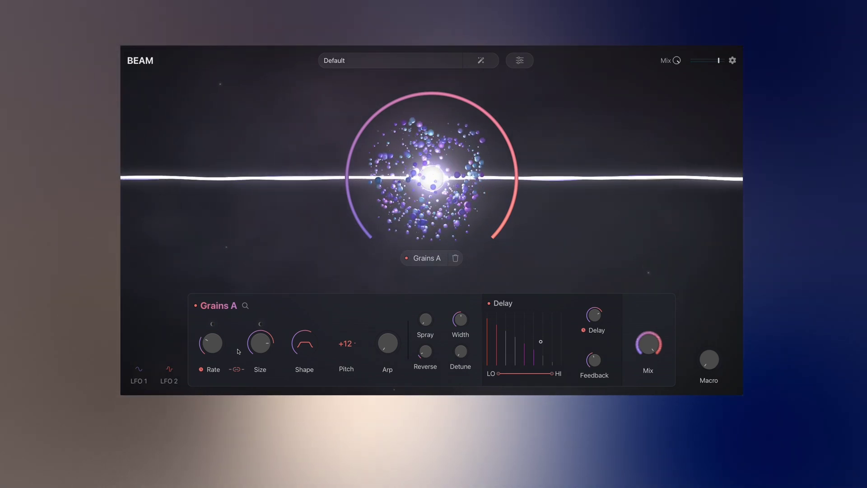
pyautogui.moveTo(348, 343); pyautogui.dragTo(355, 356)
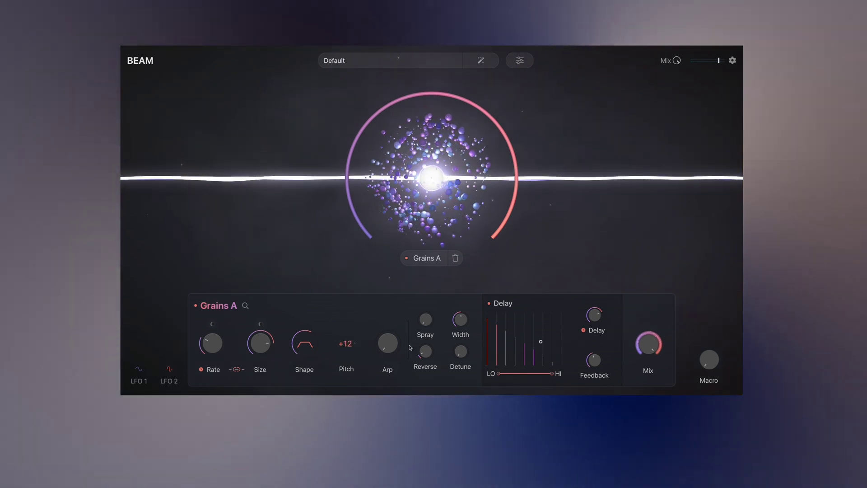
# Open the Grains preset browser for the Grains A node.
pyautogui.moveTo(427, 330)
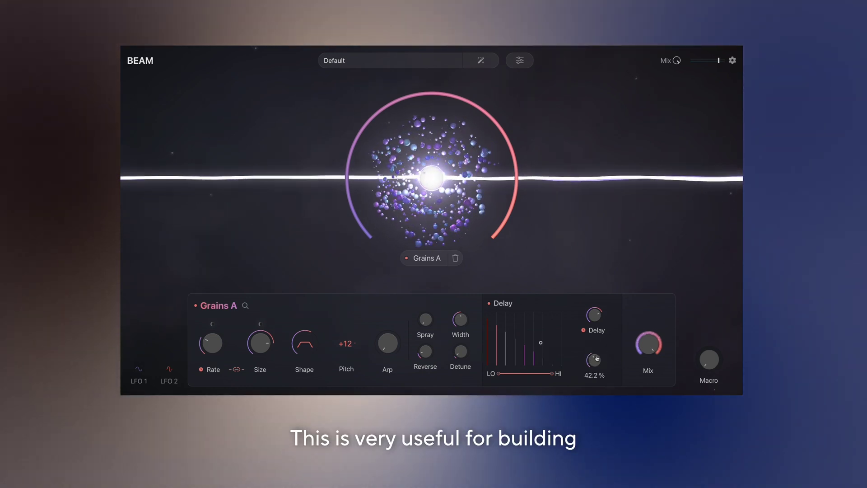
pyautogui.moveTo(728, 371)
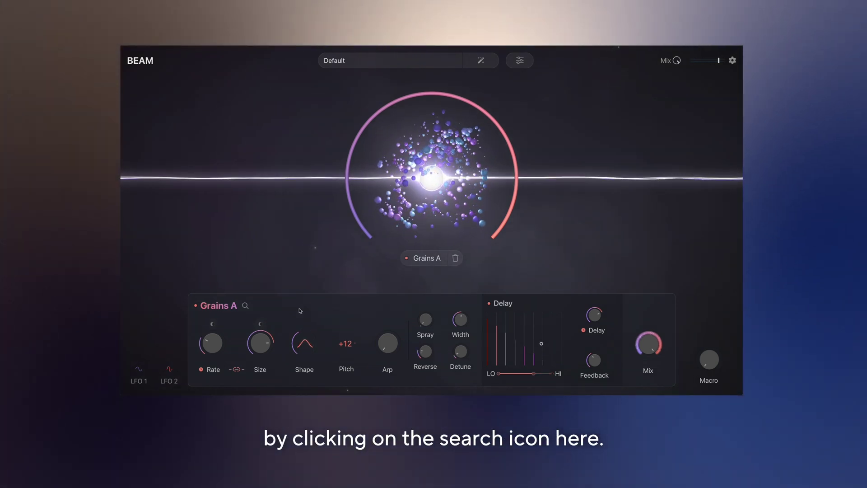
pyautogui.click(245, 305)
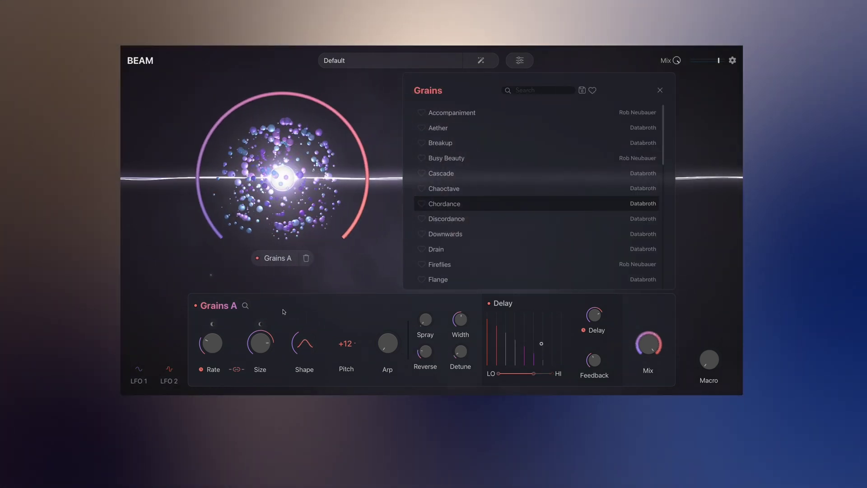
# Load a different Grains preset from further down the list for Grains A.
pyautogui.scroll(-3, 489, 277)
pyautogui.click(489, 275)
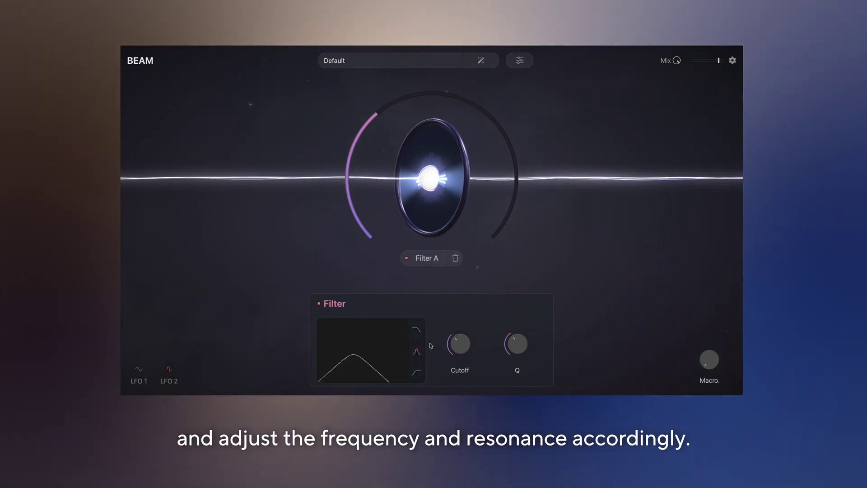
# Sweep the Filter A cutoff from 454 Hz down to 346 Hz.
pyautogui.moveTo(458, 349); pyautogui.dragTo(460, 351)
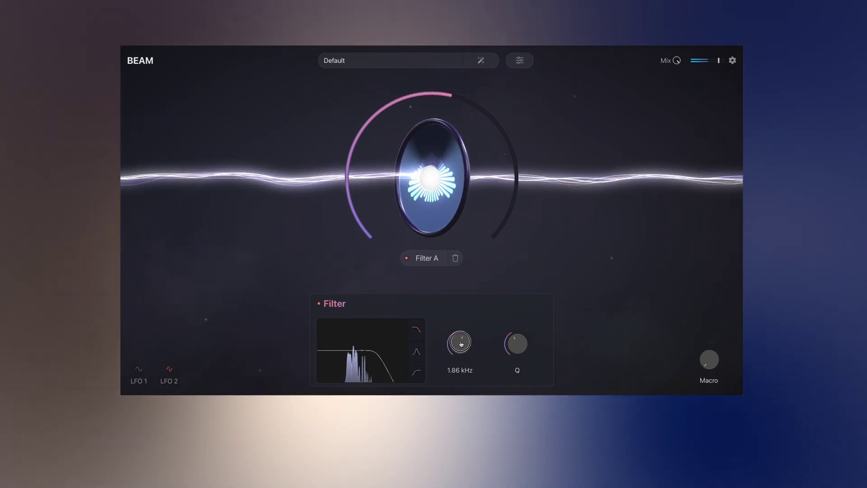
pyautogui.moveTo(462, 337); pyautogui.dragTo(464, 357)
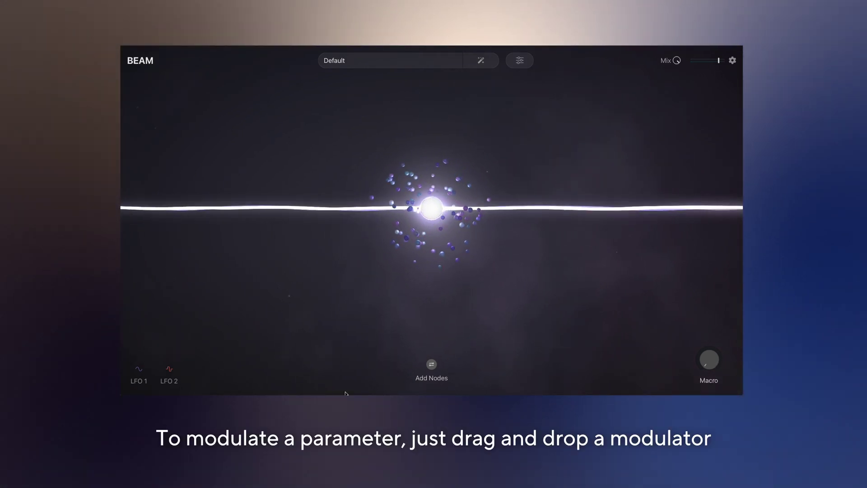
# Map LFO 1 to the Grains A Rate at amount 1.00 over its 0–1 range, checking the mappings.
pyautogui.click(416, 237)
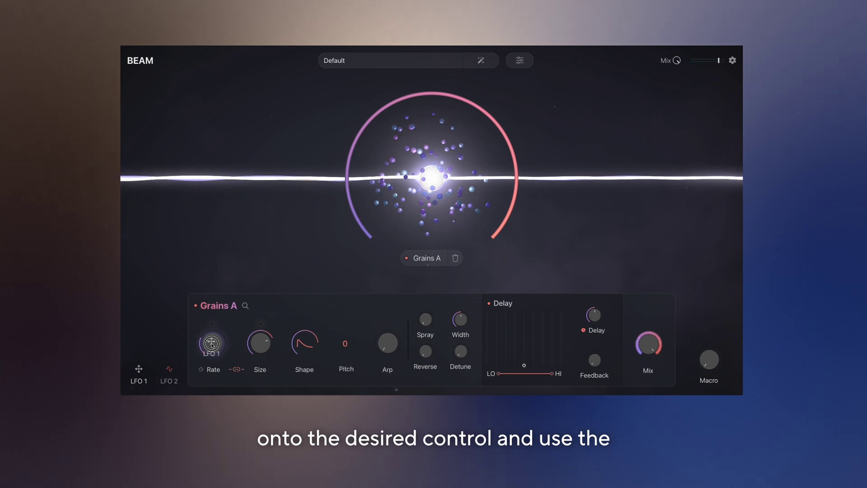
pyautogui.moveTo(212, 346); pyautogui.dragTo(196, 326)
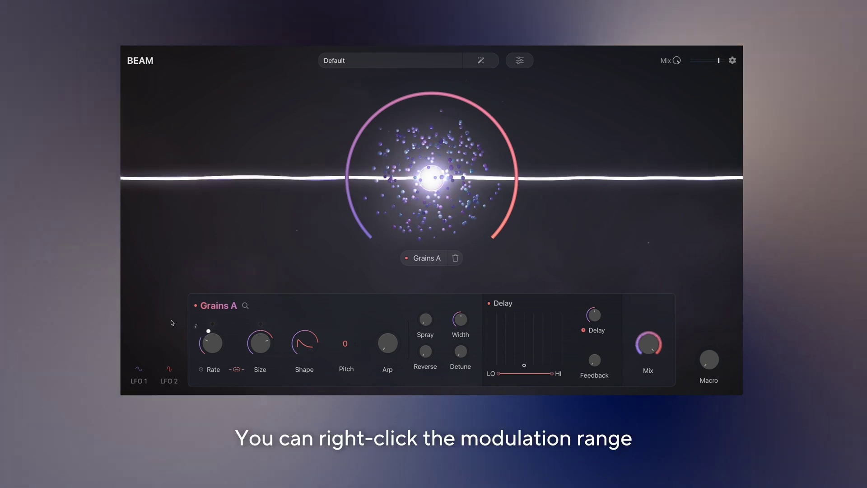
pyautogui.rightClick(195, 330)
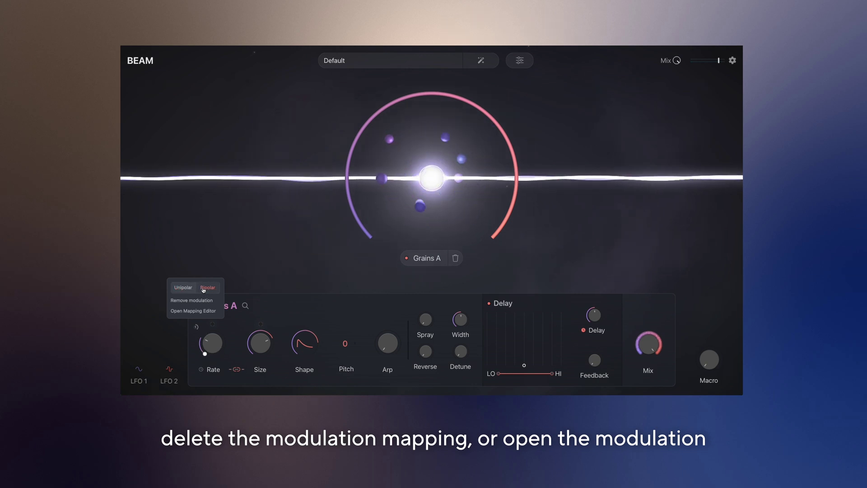
pyautogui.click(193, 311)
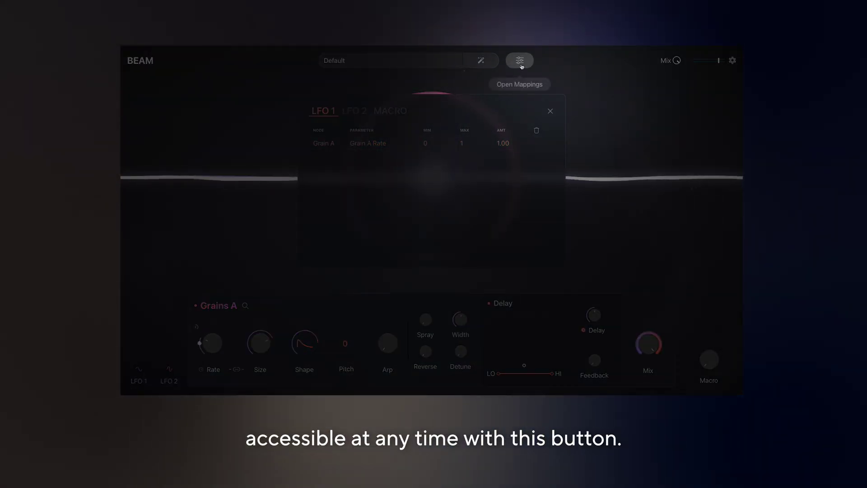
pyautogui.click(521, 63)
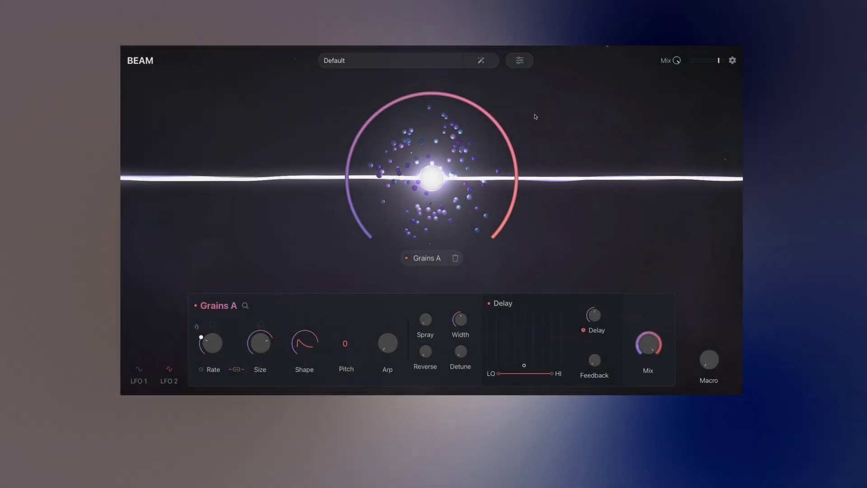
# Raise LFO 1's phase offset to 20.0%.
pyautogui.click(140, 381)
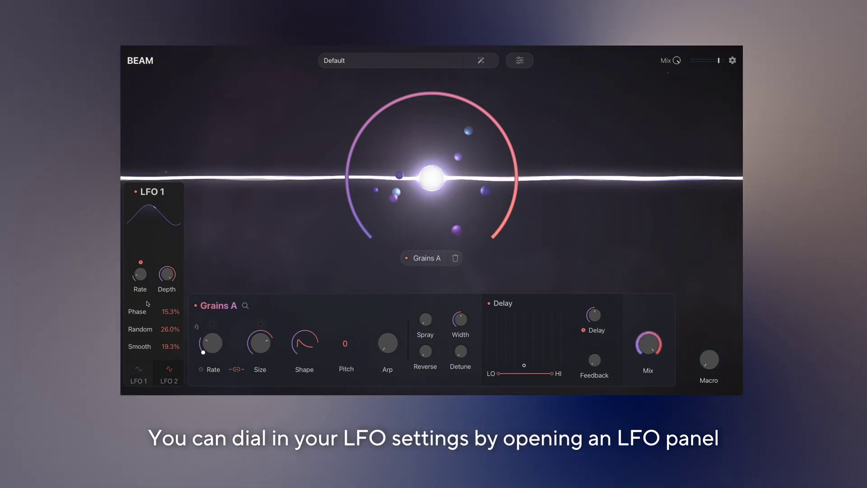
pyautogui.moveTo(140, 275)
pyautogui.moveTo(170, 313); pyautogui.dragTo(170, 304)
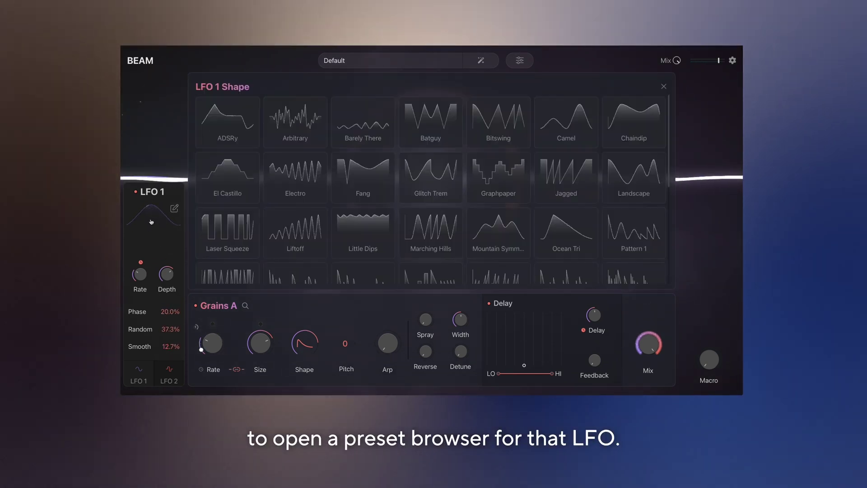
# Give LFO 1 the Pattern 9 shape (random 37.3%, smooth 12.7%) and open its point editor.
pyautogui.scroll(-5, 316, 235)
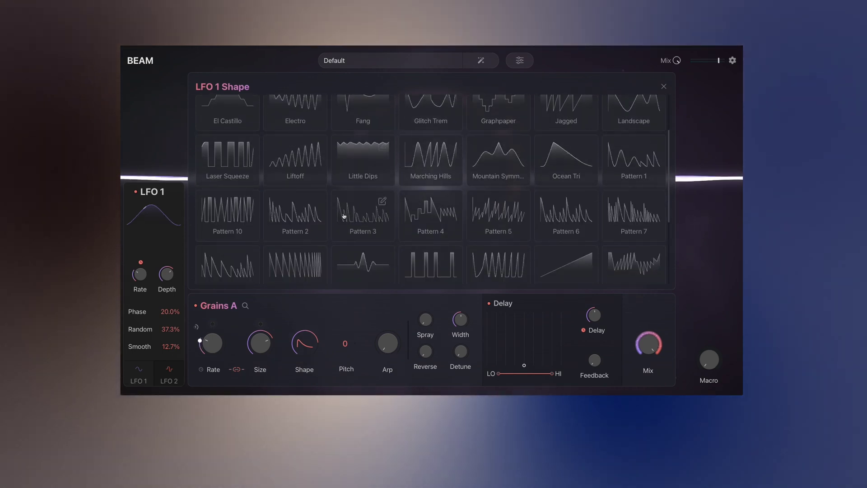
pyautogui.scroll(-1, 357, 225)
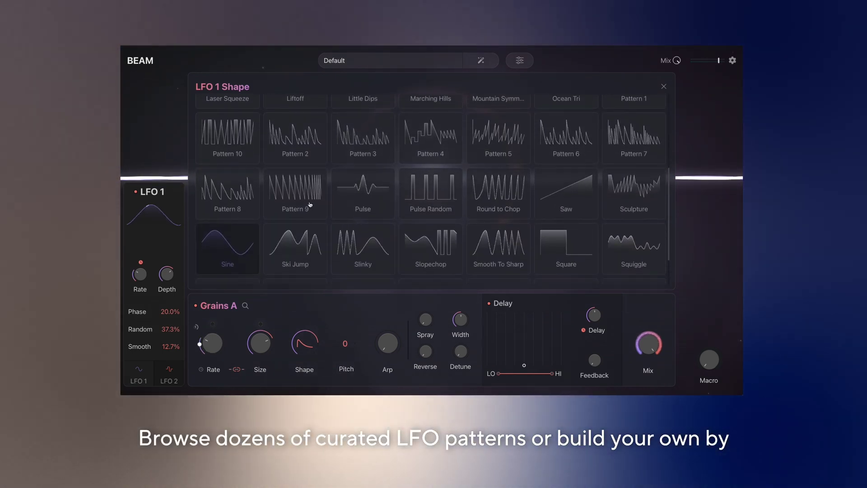
pyautogui.click(310, 204)
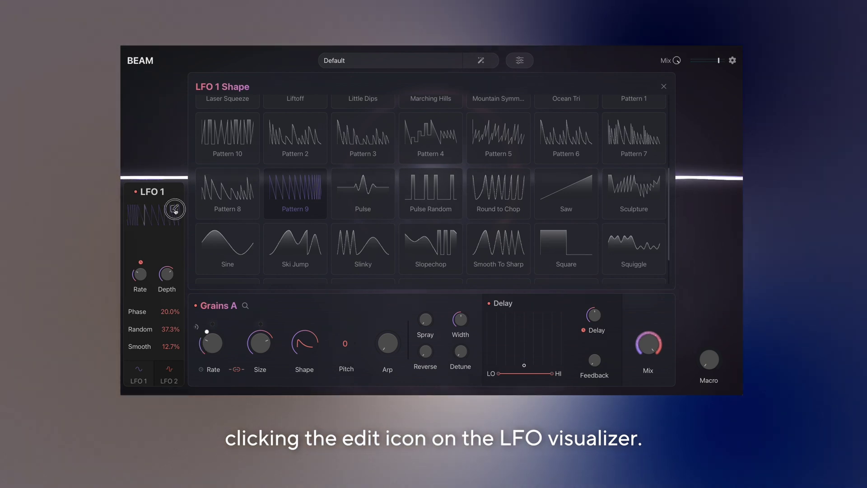
pyautogui.click(175, 209)
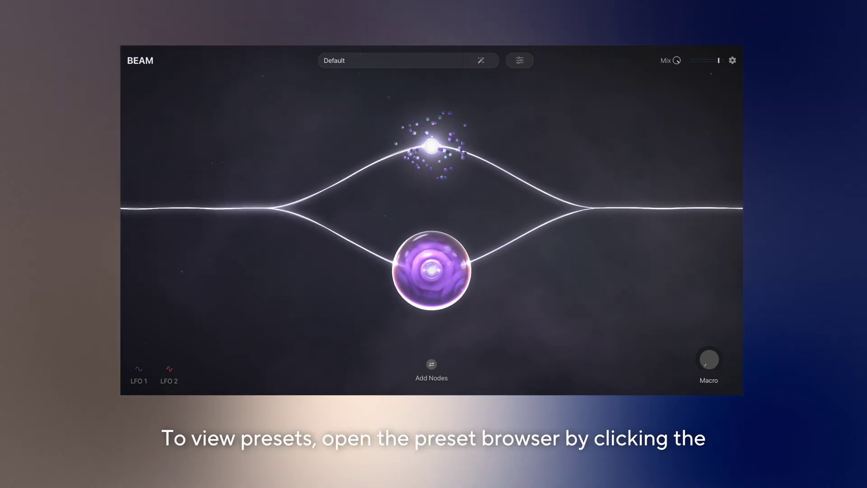
# Open the preset library and browse the 02 Pad Movement and 03 Ambient Spaces folders.
pyautogui.click(387, 64)
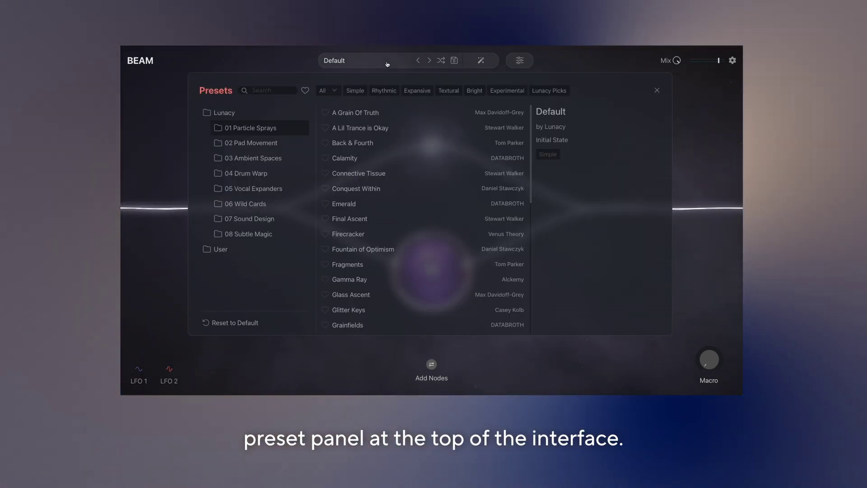
pyautogui.scroll(-1, 387, 218)
pyautogui.click(271, 147)
pyautogui.click(273, 158)
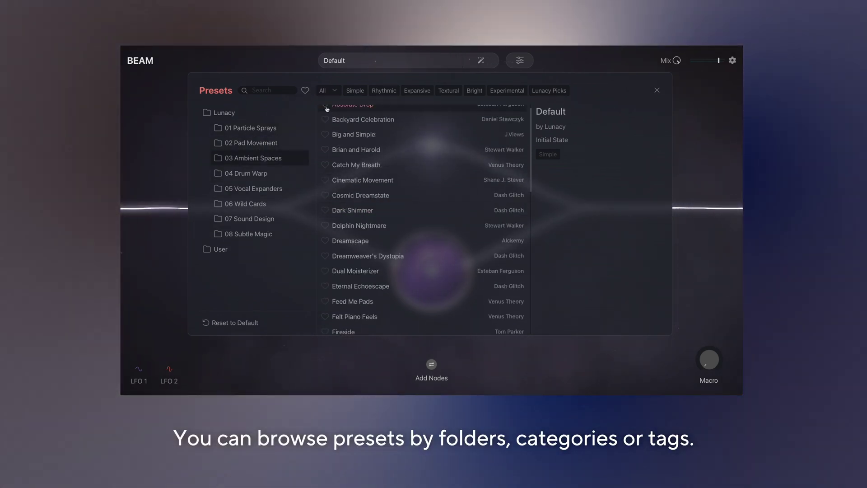
pyautogui.click(328, 90)
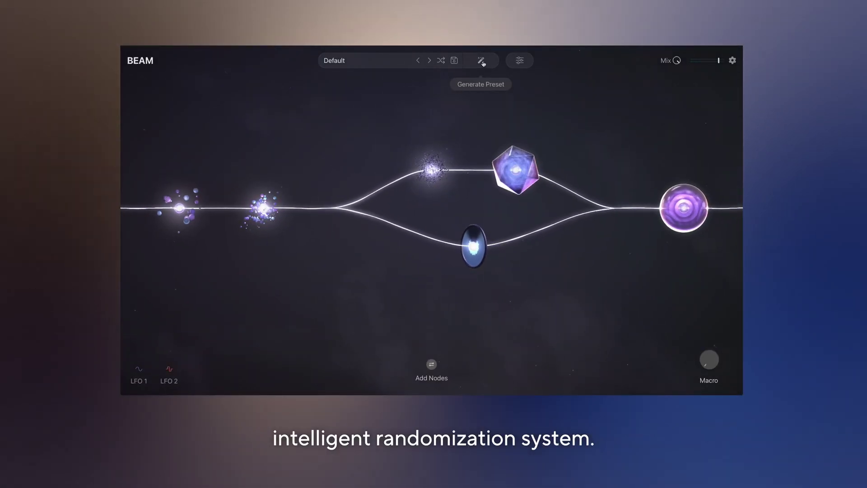
# Randomize the preset three times with the Generate Preset wand for a branching multi-node chain.
pyautogui.click(482, 63)
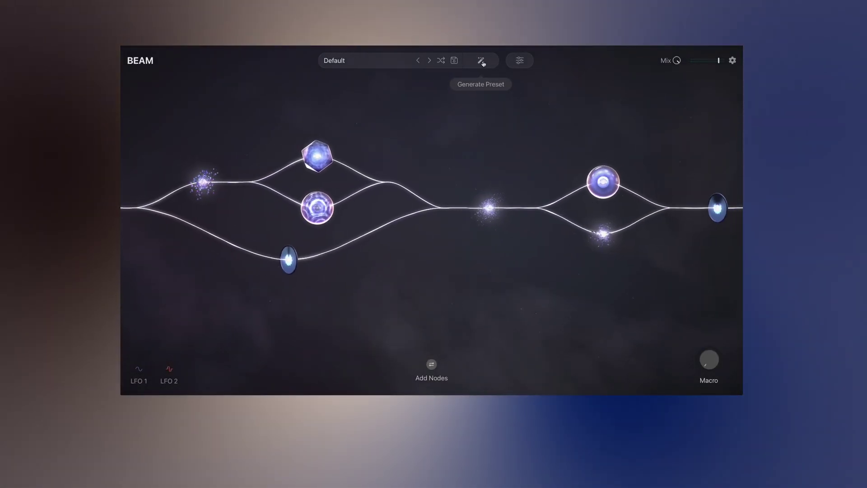
pyautogui.click(483, 64)
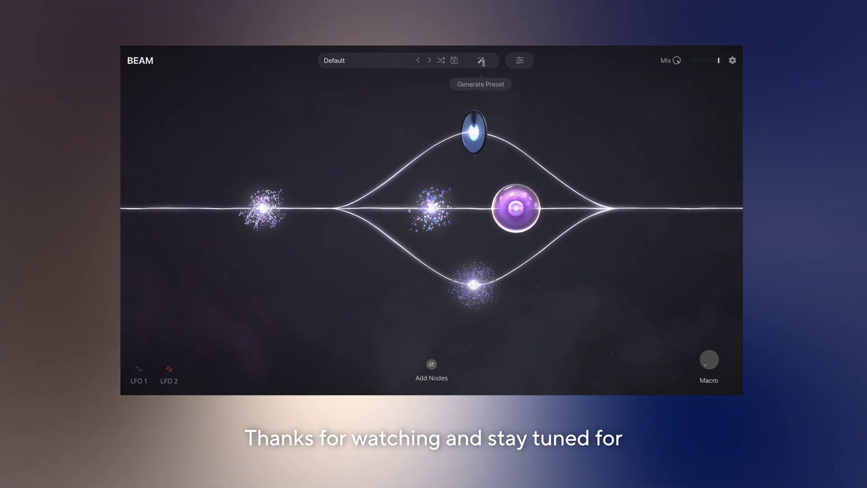
pyautogui.click(483, 64)
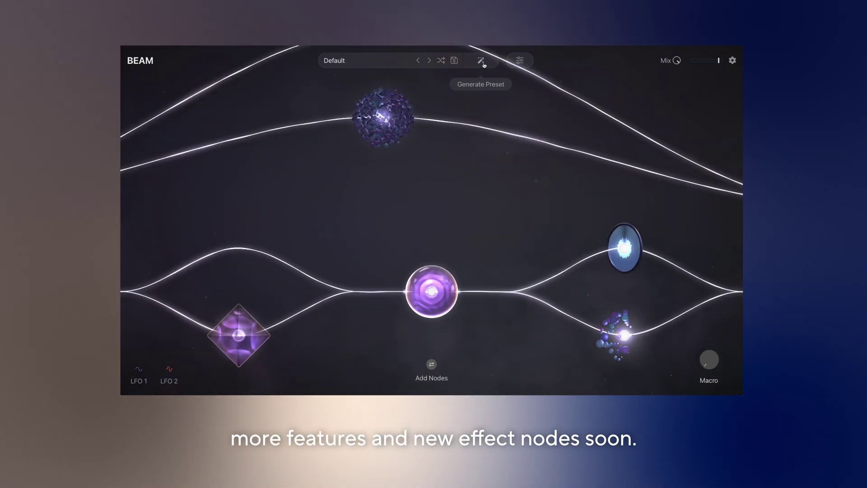